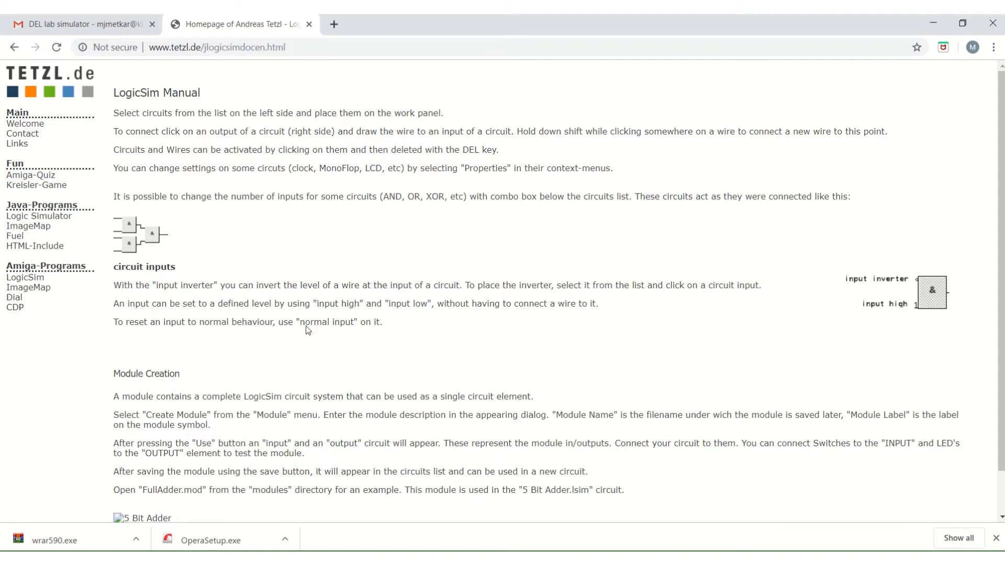
- Open the Logic Simulator page of the website and find its LogicSim download section
scroll(309, 311, down, 1)
scroll(311, 312, up, 1)
click(28, 217)
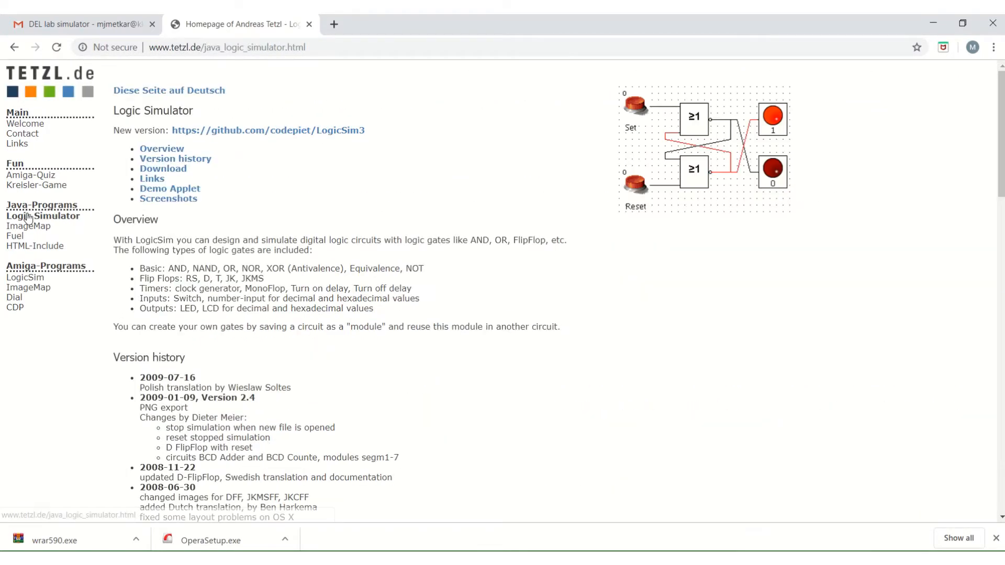
scroll(220, 267, down, 12)
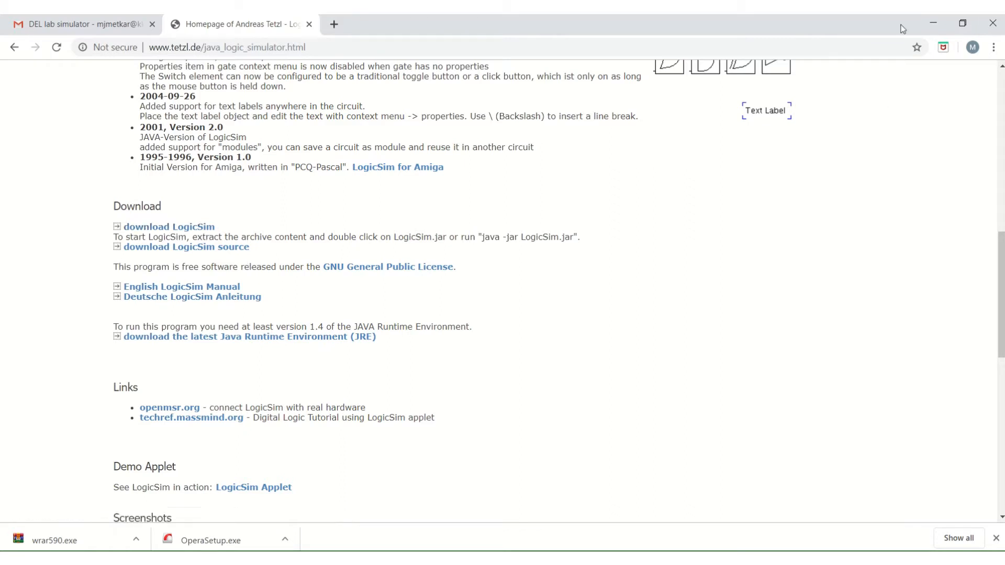
- Launch the LogicSim executable jar from the extracted LogicSim folder in Downloads and maximize its window
click(929, 26)
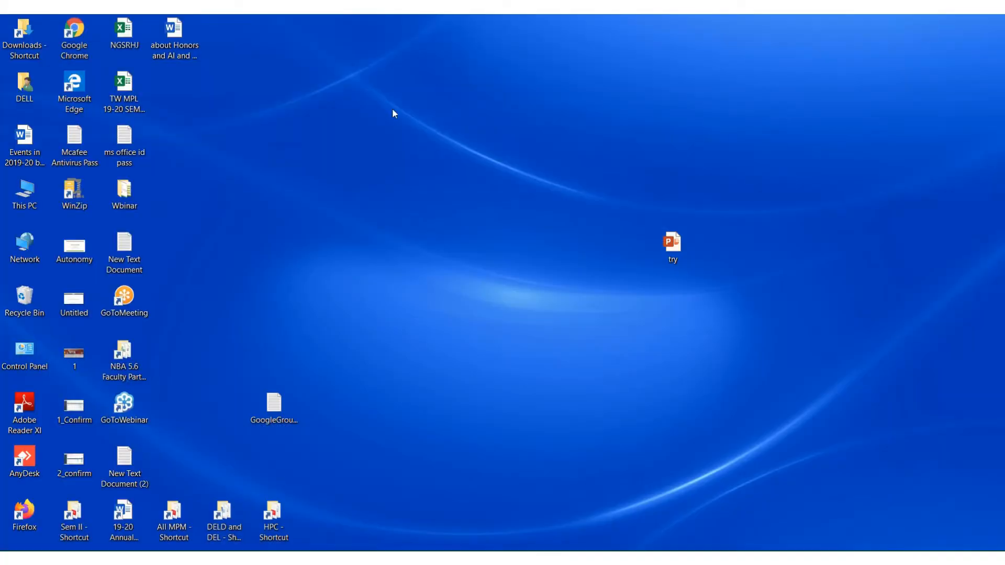
double_click(38, 36)
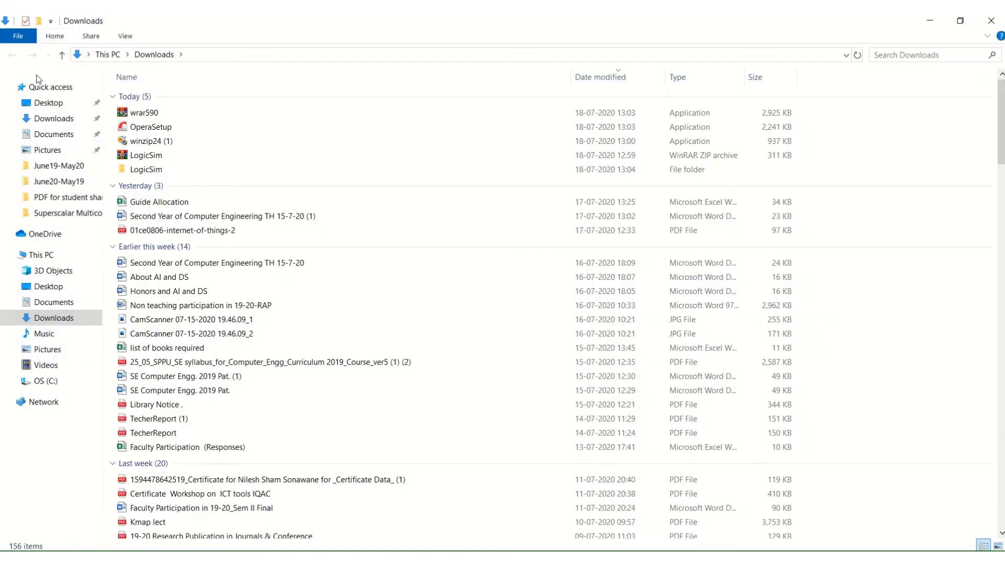
click(151, 157)
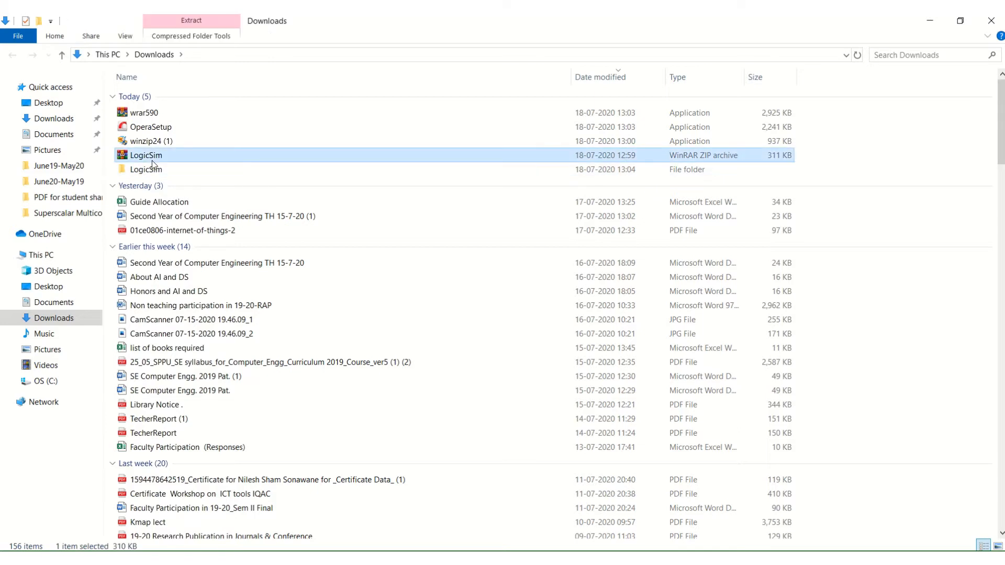
double_click(146, 170)
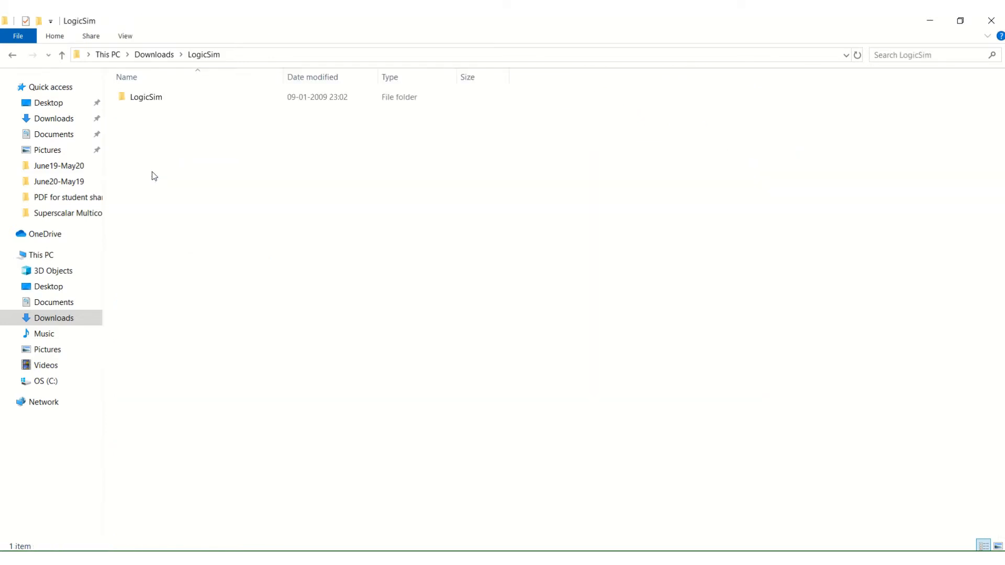
double_click(161, 95)
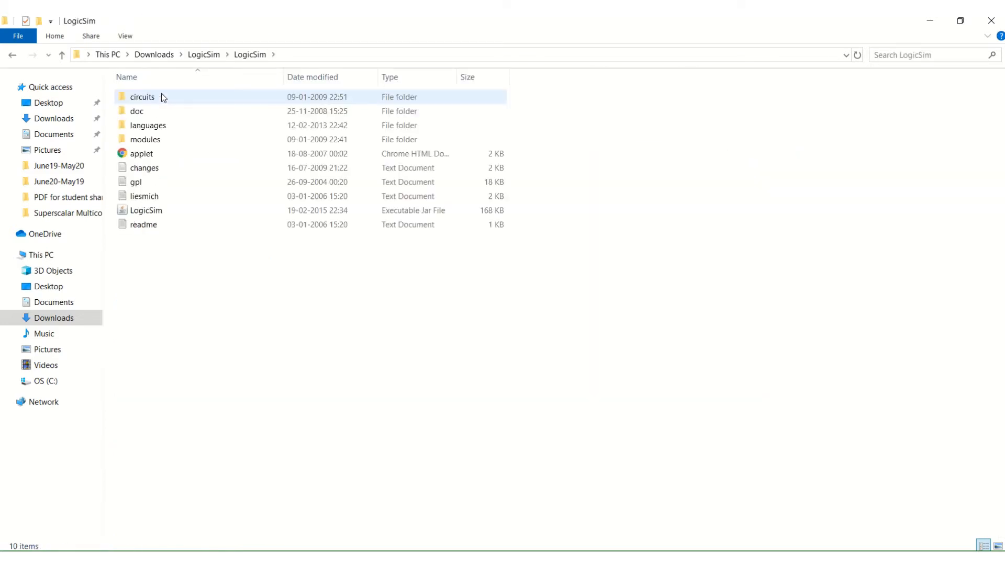
double_click(157, 210)
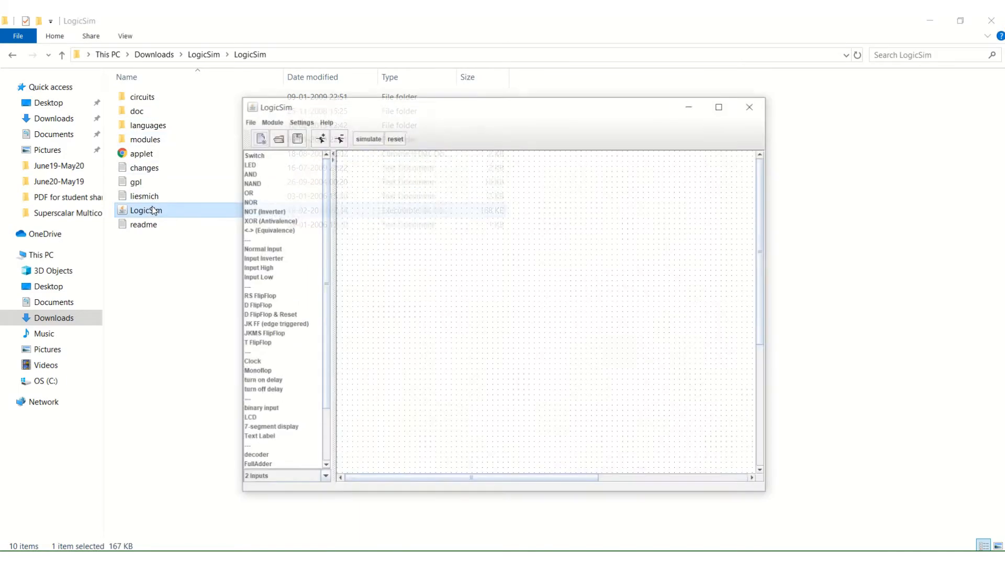
click(721, 106)
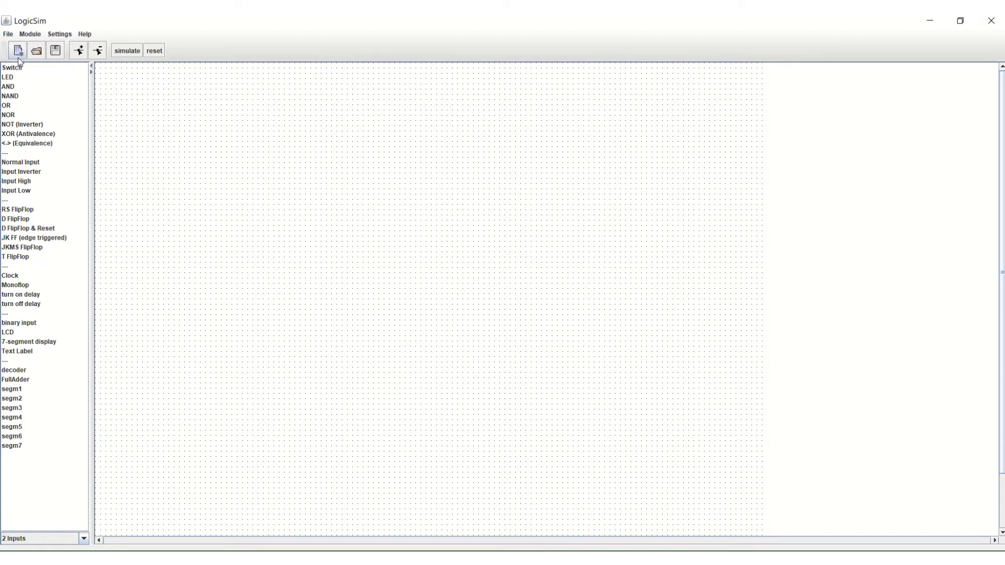
- Place a two-input AND gate on the work area, with an LED on its output side and two switches on its input side
click(7, 87)
click(414, 184)
click(21, 77)
click(554, 192)
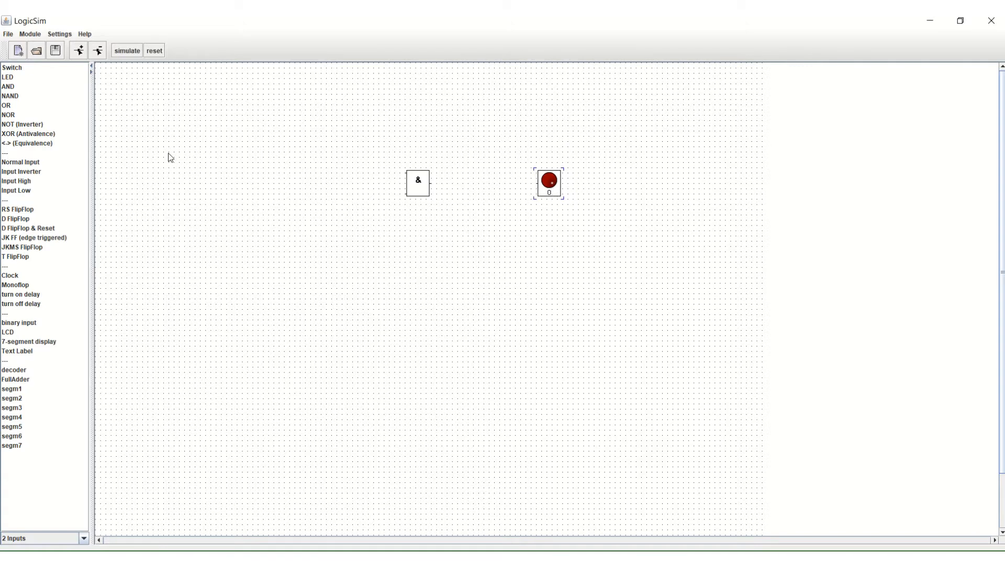
click(29, 69)
click(17, 69)
- Wire the two switches to the AND gate's inputs and the gate's output to the LED
click(289, 144)
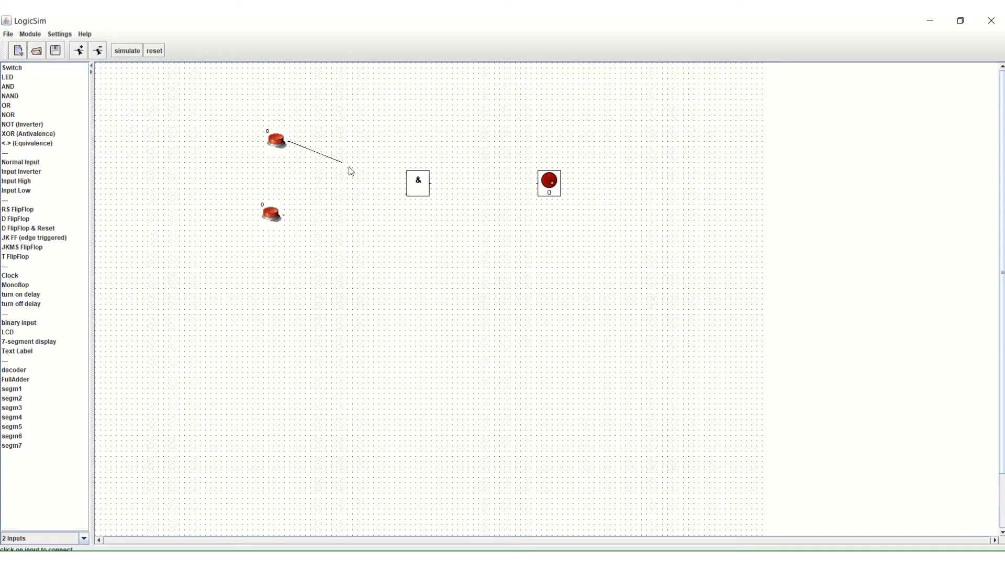
click(409, 181)
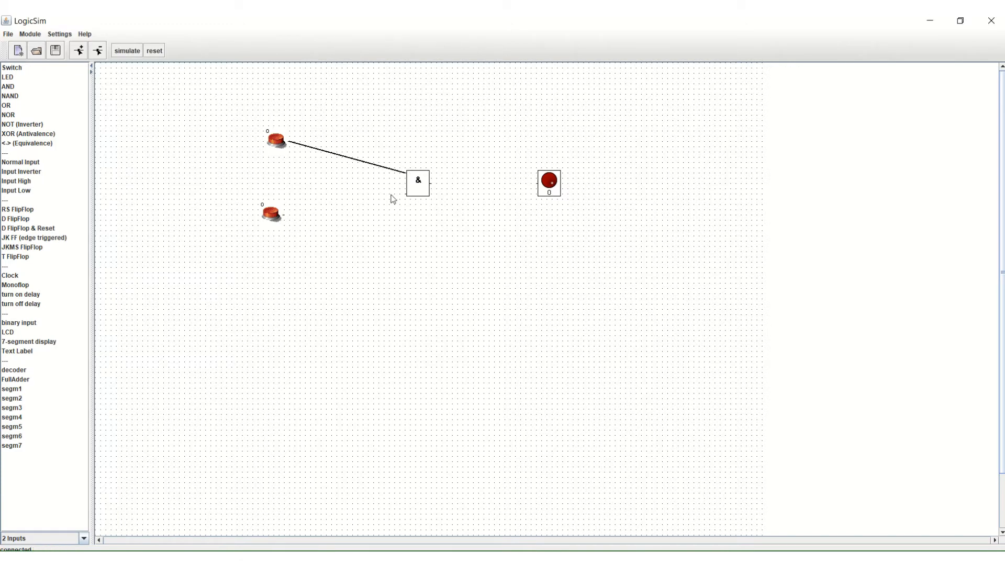
click(286, 216)
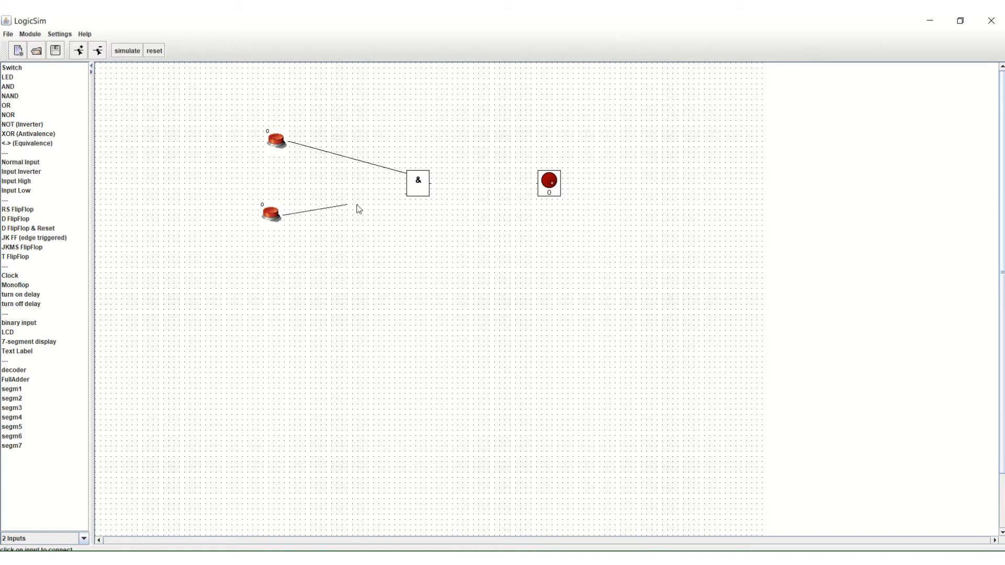
click(409, 200)
click(430, 184)
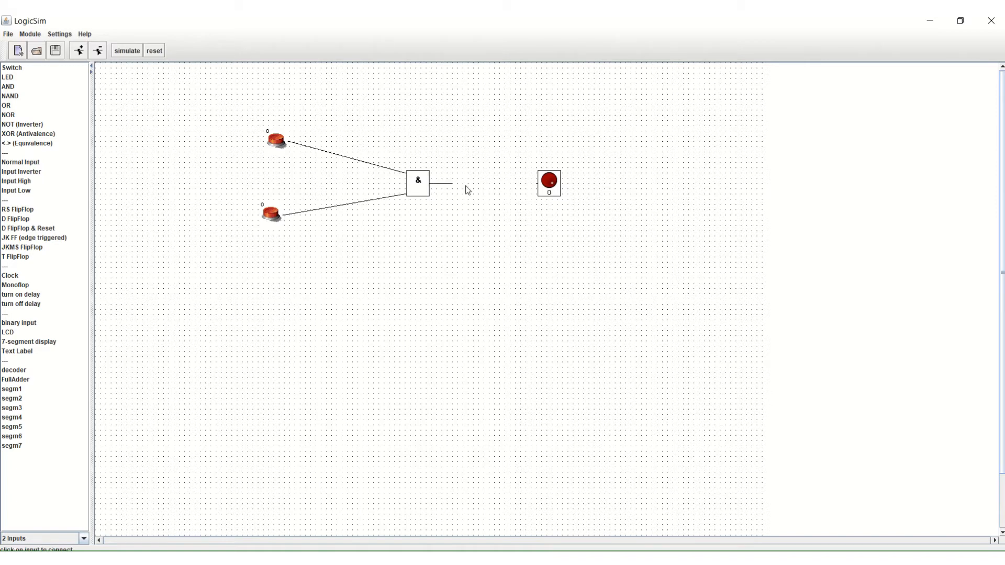
click(541, 193)
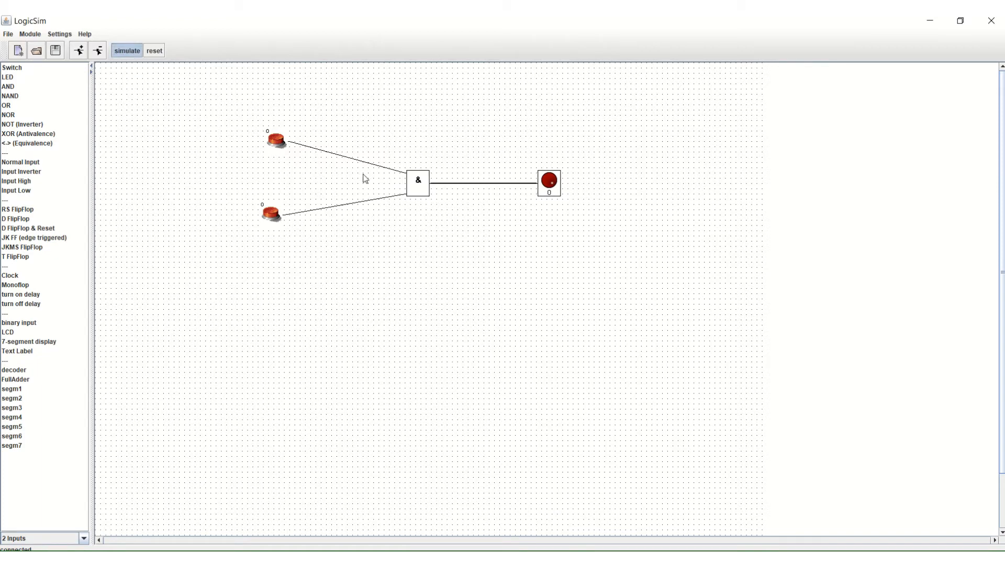
- Run the simulation and turn on both switches of the AND gate circuit
click(277, 141)
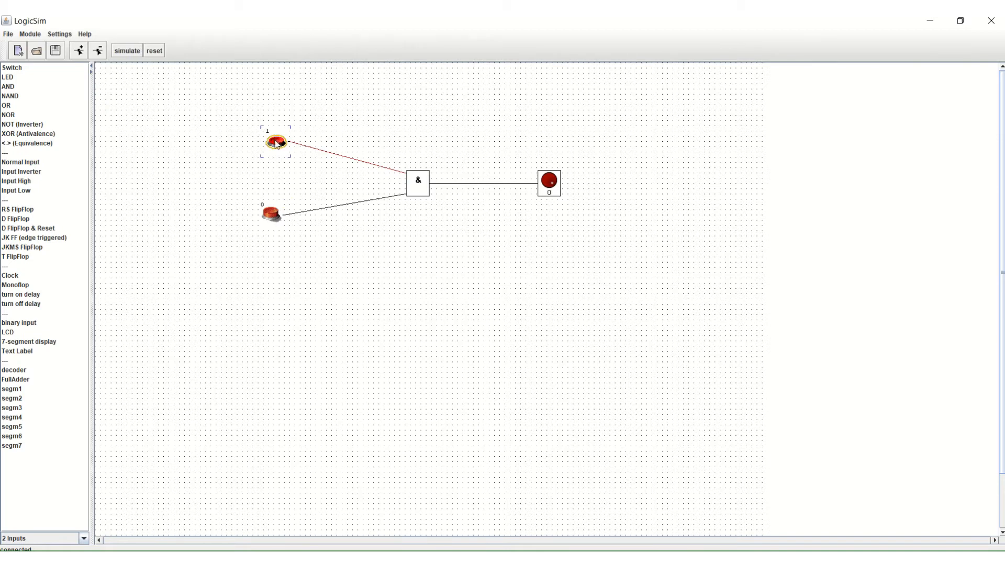
click(131, 53)
click(277, 215)
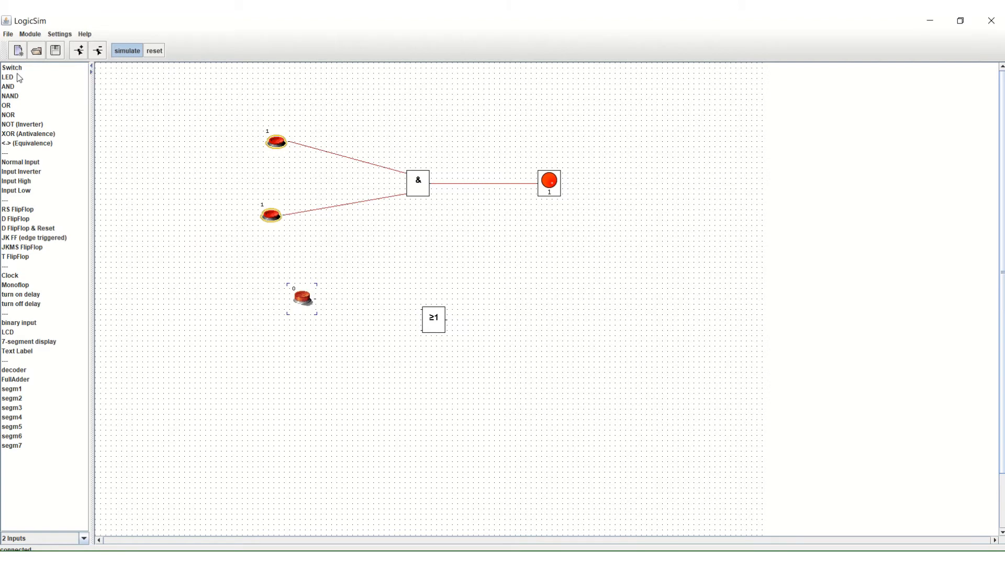
- Place an OR gate with two switches and an LED below the AND gate circuit
click(19, 69)
click(309, 378)
click(20, 78)
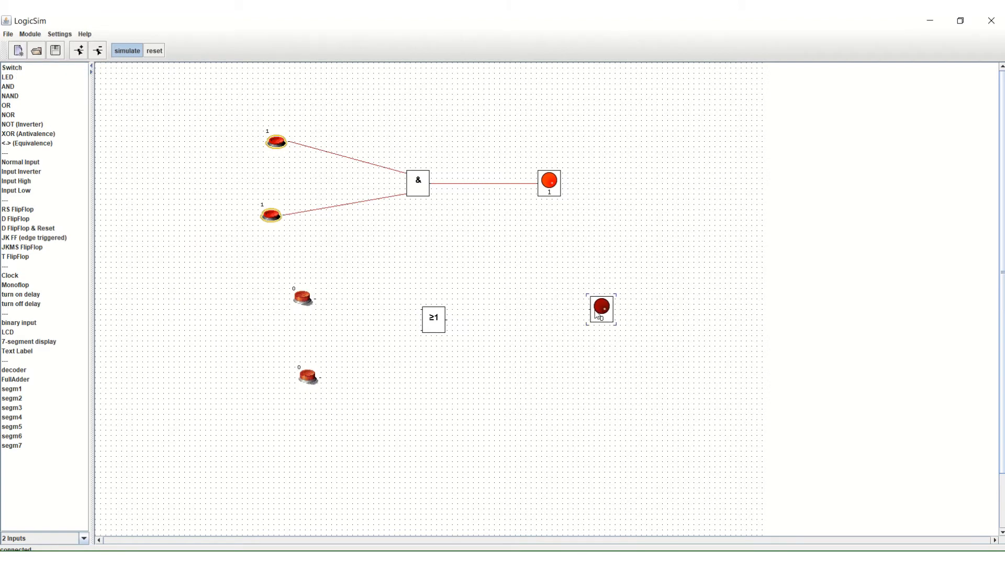
click(566, 321)
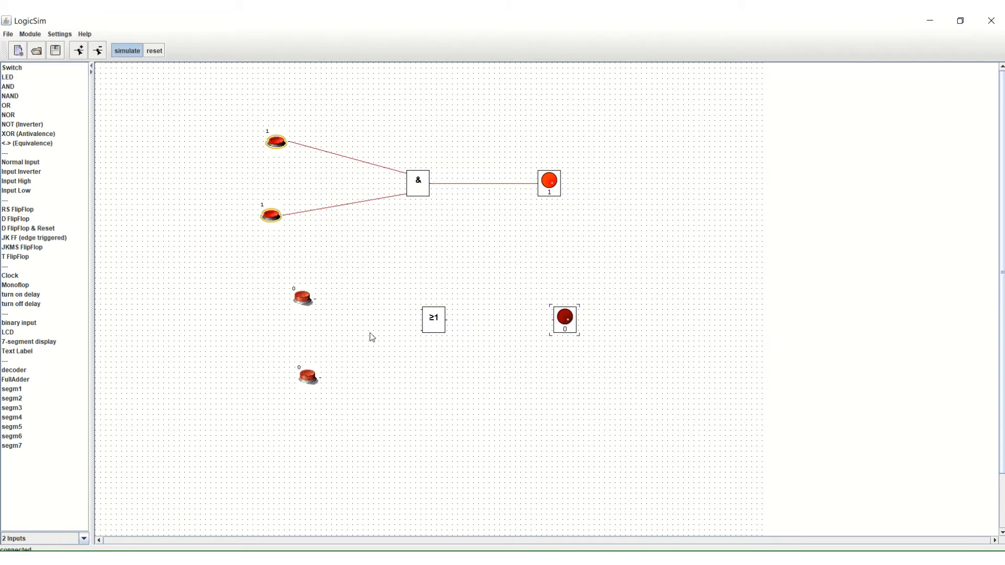
- Wire the two lower switches through the OR gate to its LED and turn both switches on
click(315, 301)
click(423, 313)
click(324, 384)
click(423, 332)
click(451, 324)
click(553, 320)
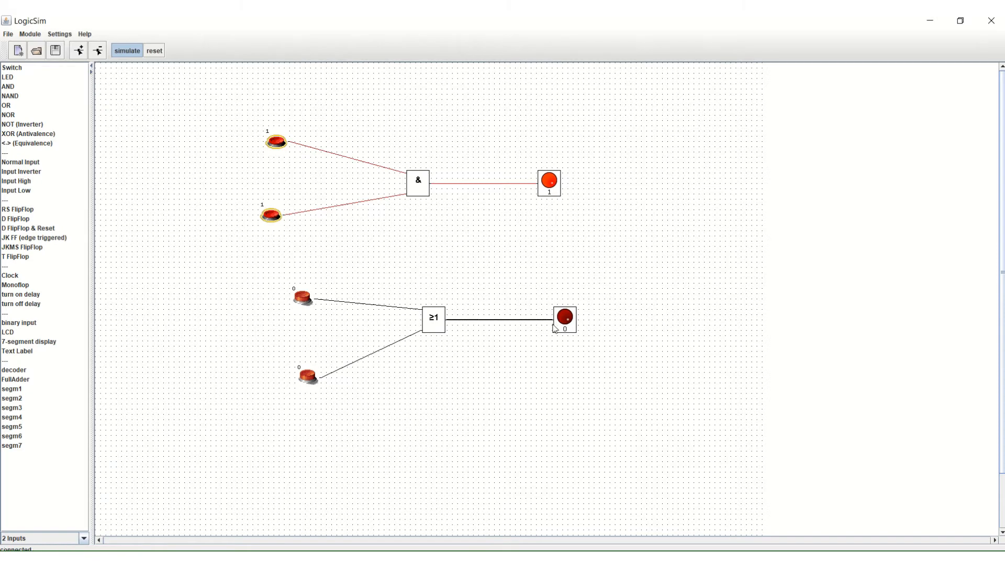
click(303, 300)
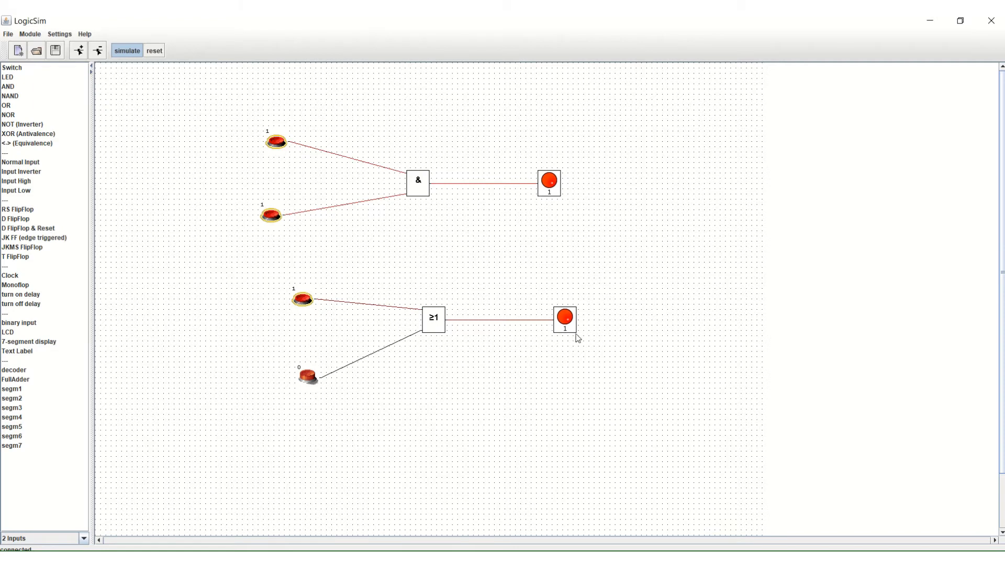
click(309, 376)
- Place a NOR gate in the empty area beside the AND and OR circuits
click(25, 118)
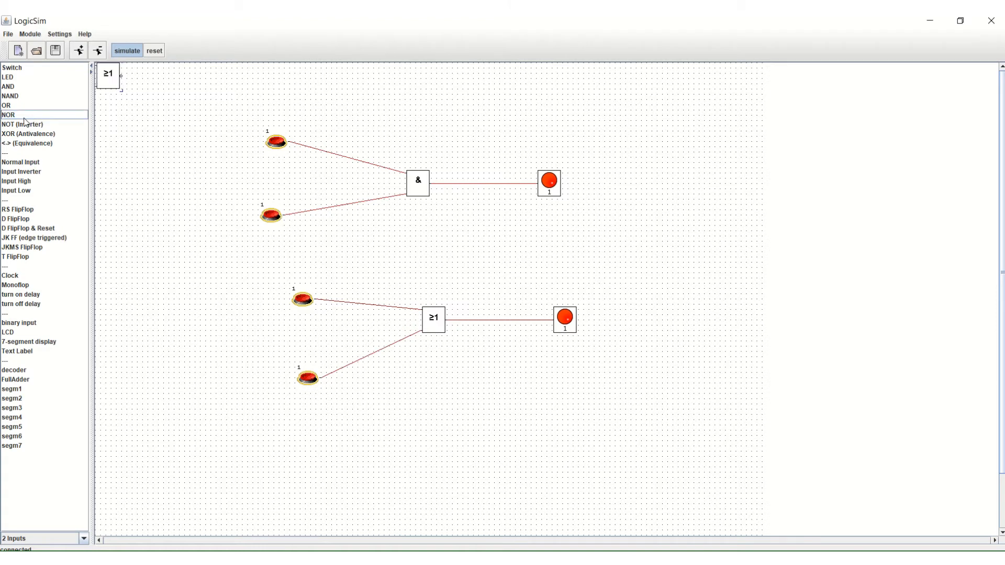
drag(110, 80, 835, 273)
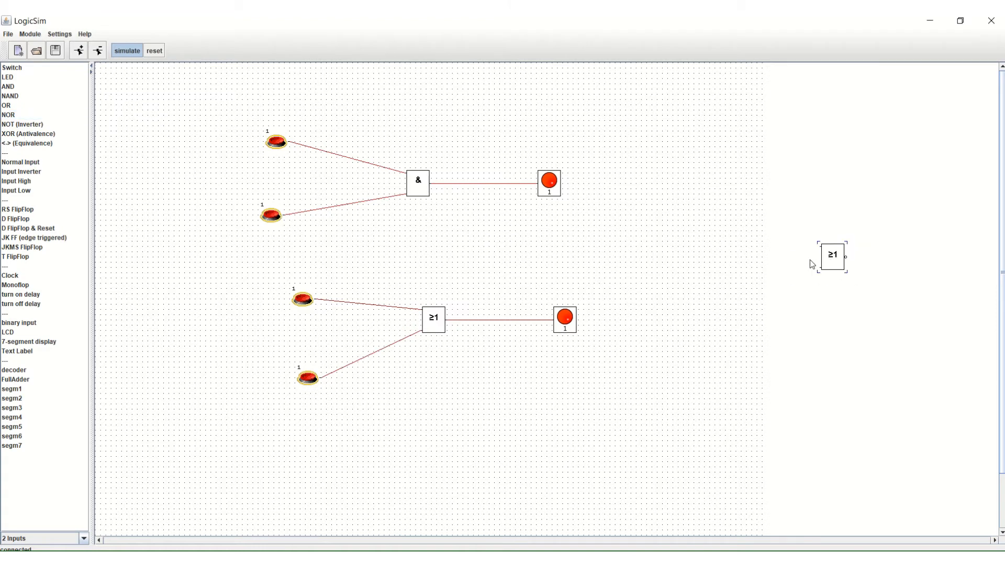
click(810, 261)
- Start a new empty circuit, discarding the AND, OR and NOR gates
click(6, 35)
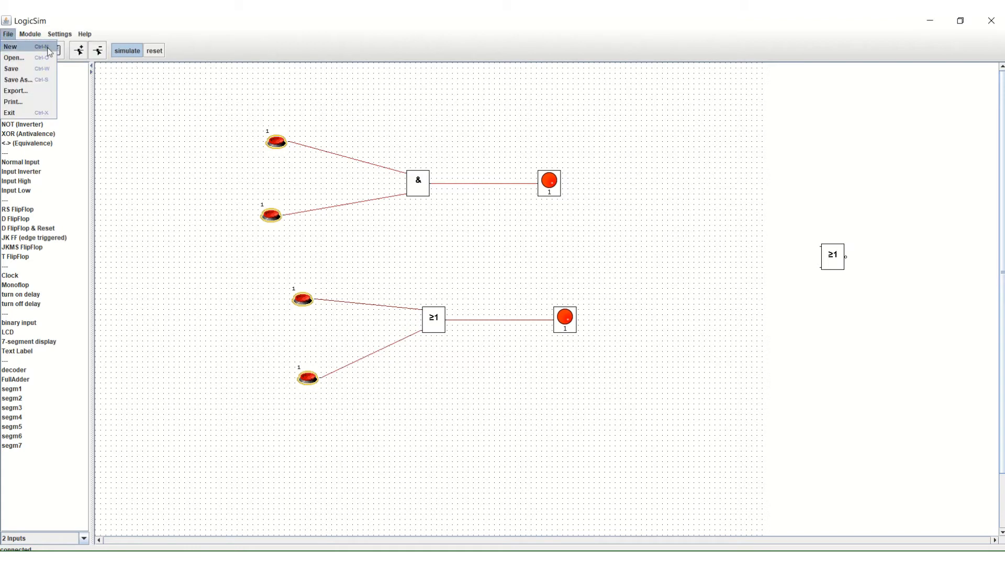
click(21, 47)
click(497, 313)
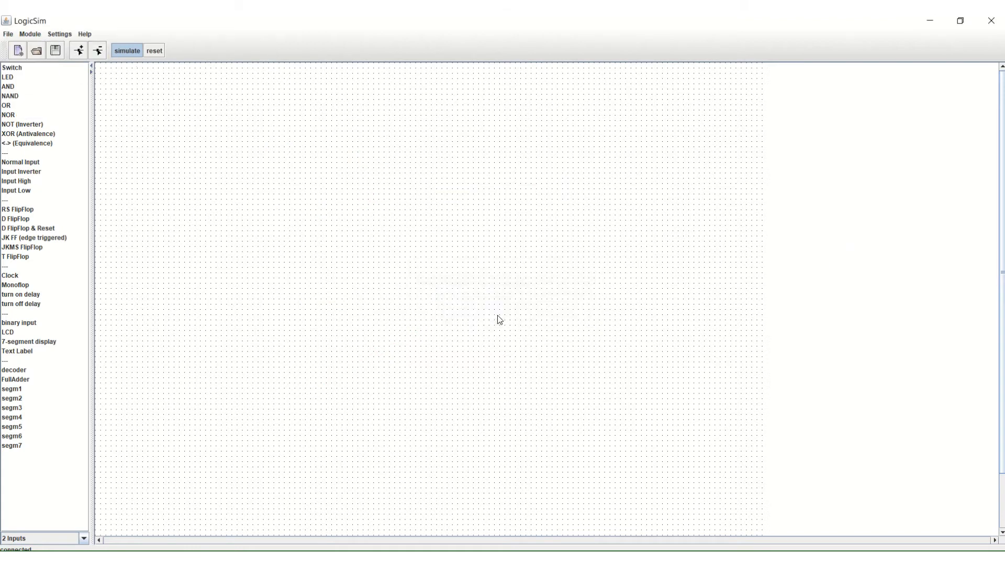
- Place an RS flip-flop on the empty work area
click(21, 209)
click(316, 237)
click(271, 237)
- Start another new circuit, discarding the flip-flop
click(8, 34)
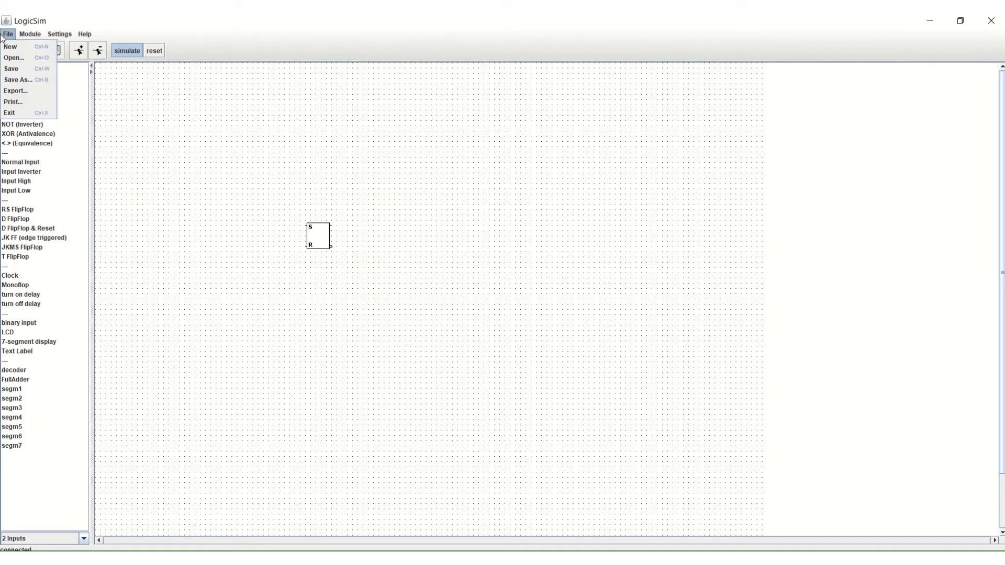
click(12, 44)
click(491, 310)
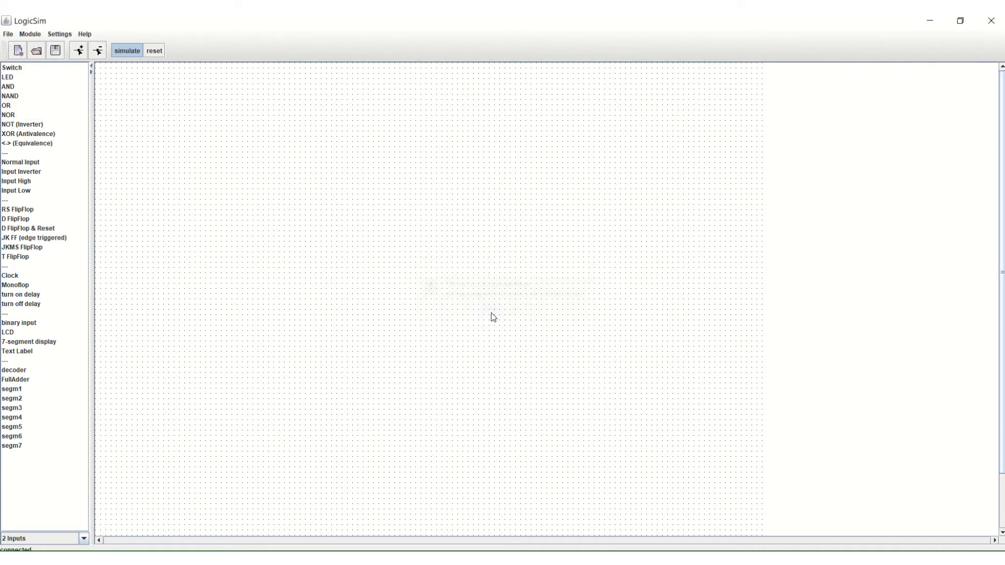
- Place a FullAdder module on the work area and three switches in a column on its input side
click(21, 382)
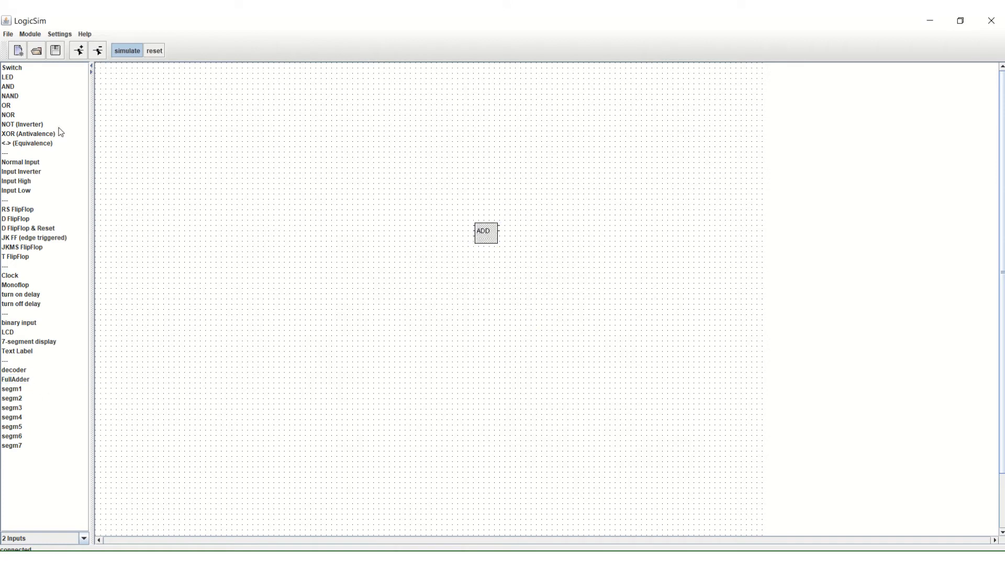
click(29, 68)
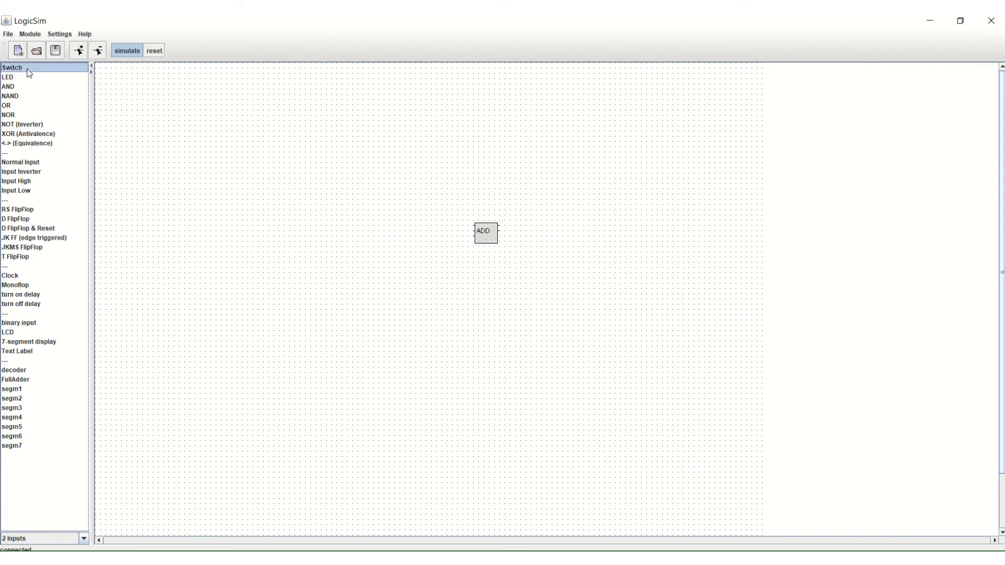
click(345, 189)
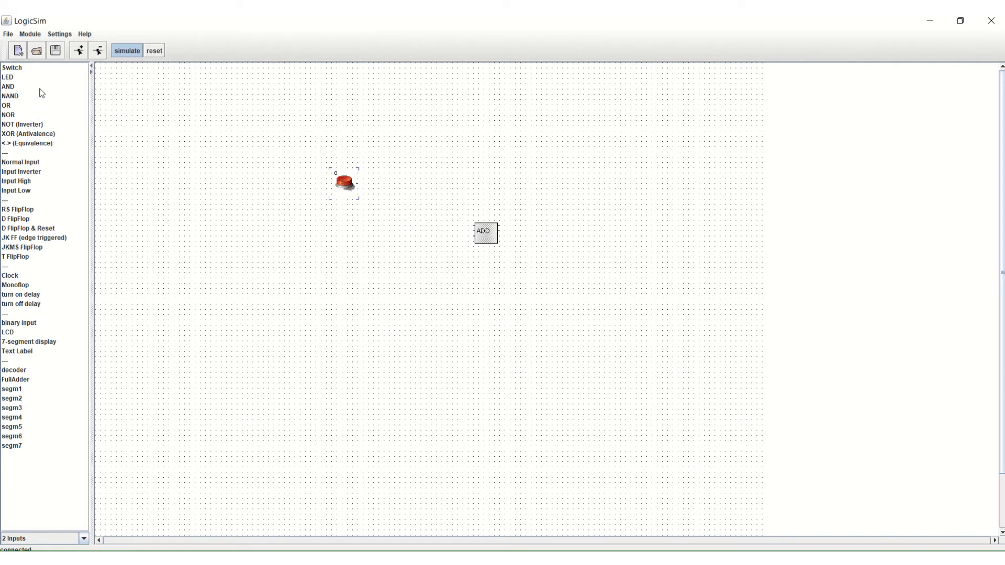
click(31, 68)
click(350, 247)
click(19, 68)
click(346, 310)
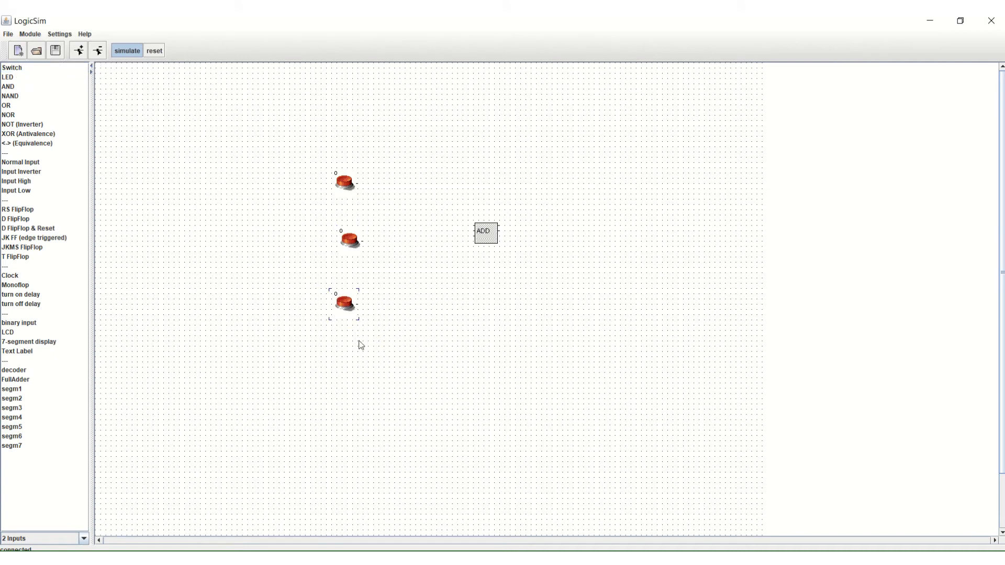
- Place two LEDs, one above the other, on the output side of the full adder
click(21, 78)
click(617, 203)
click(8, 78)
click(620, 268)
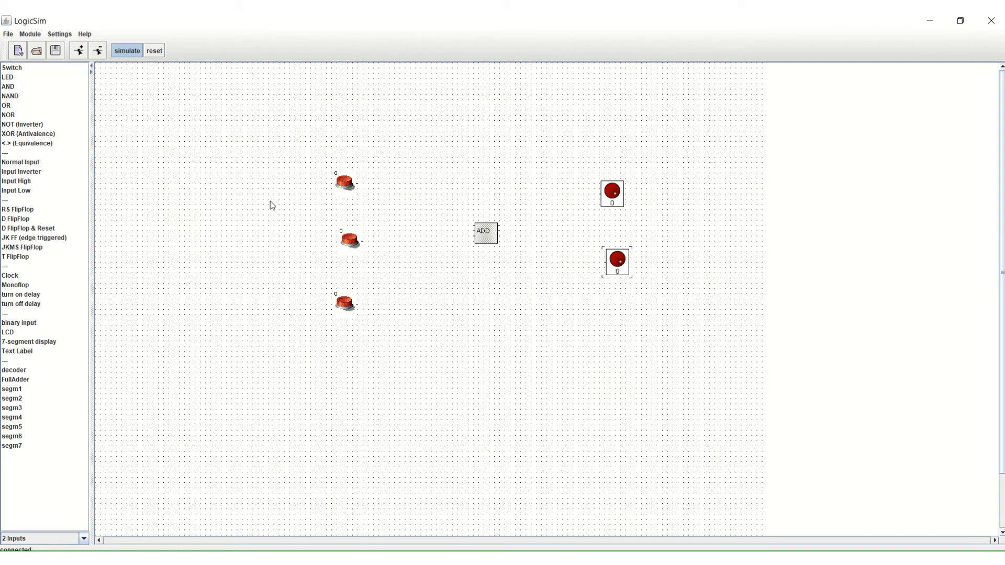
- Wire the three switches to the full adder's three inputs in order from top to bottom, and turn the top switch on
click(360, 189)
click(478, 231)
click(341, 190)
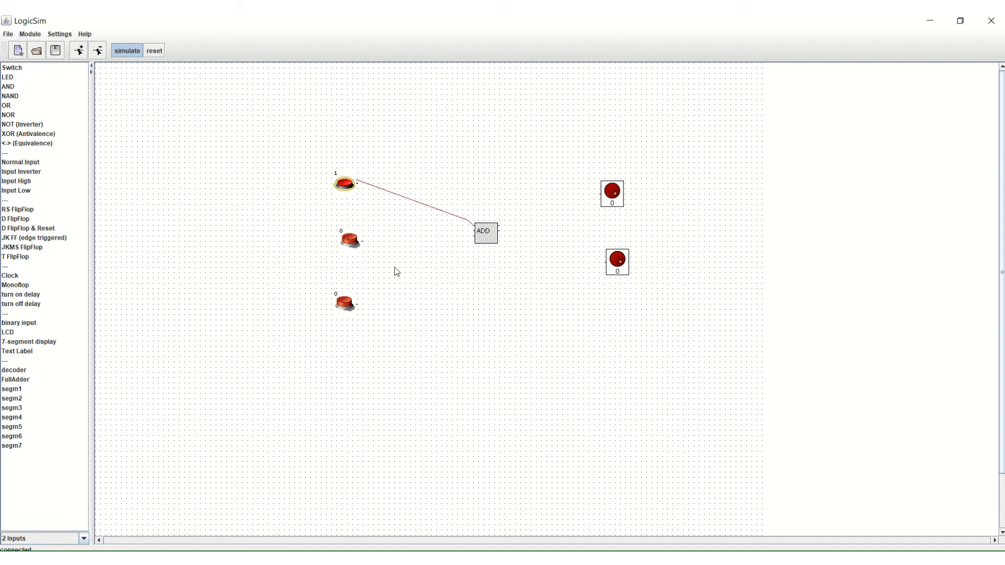
click(365, 243)
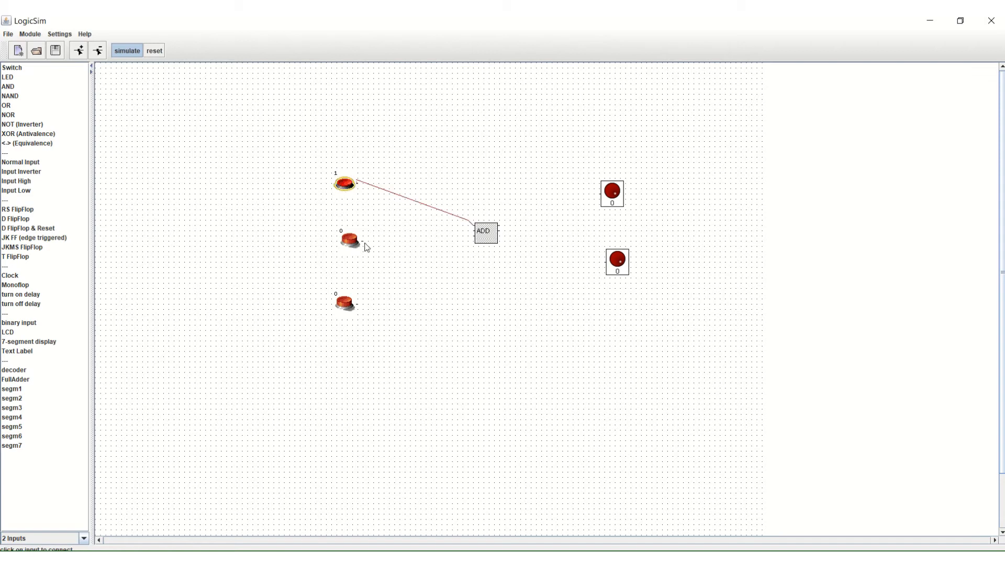
click(478, 234)
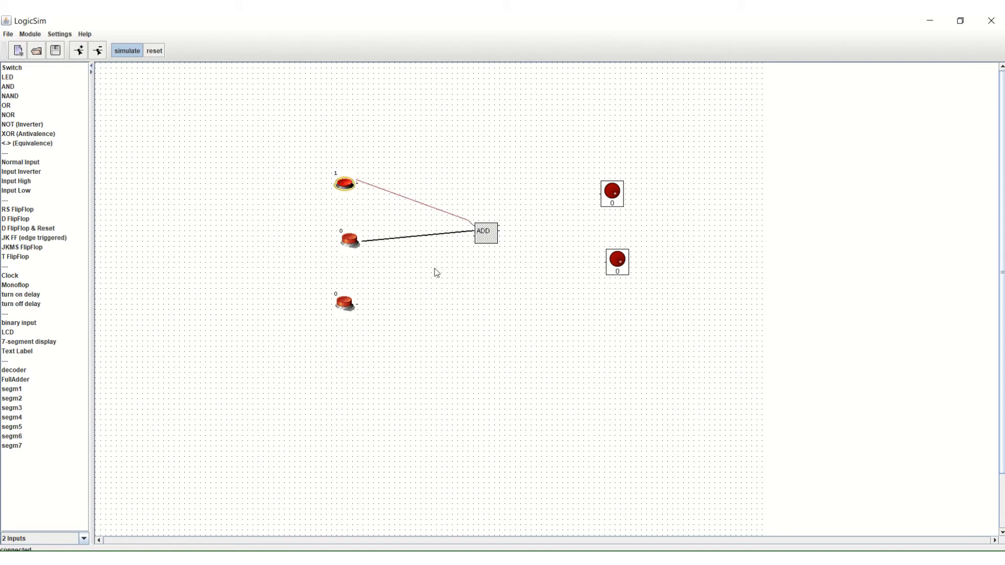
click(356, 304)
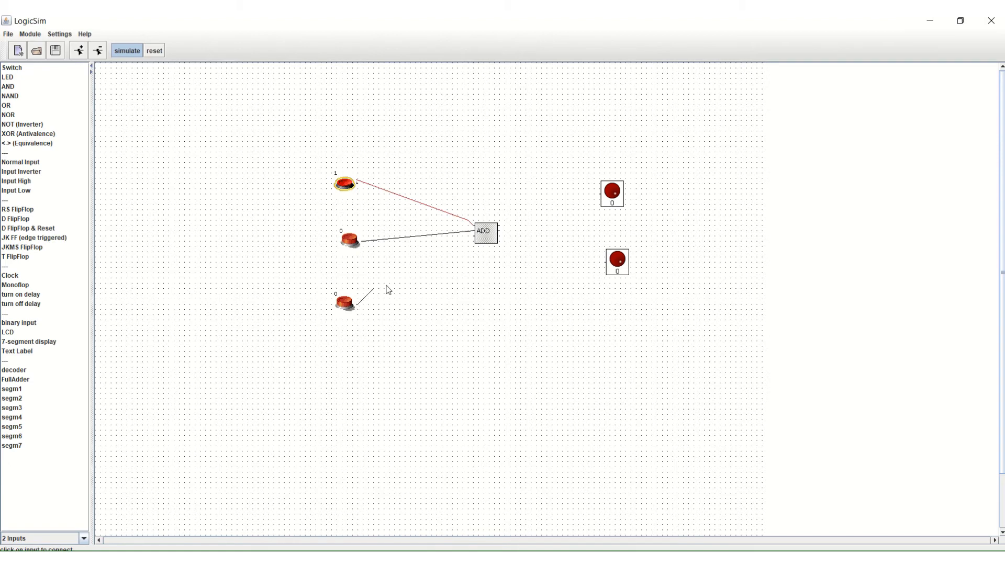
click(475, 240)
- Wire the full adder's upper output to the upper LED and its lower output to the lower LED
click(500, 229)
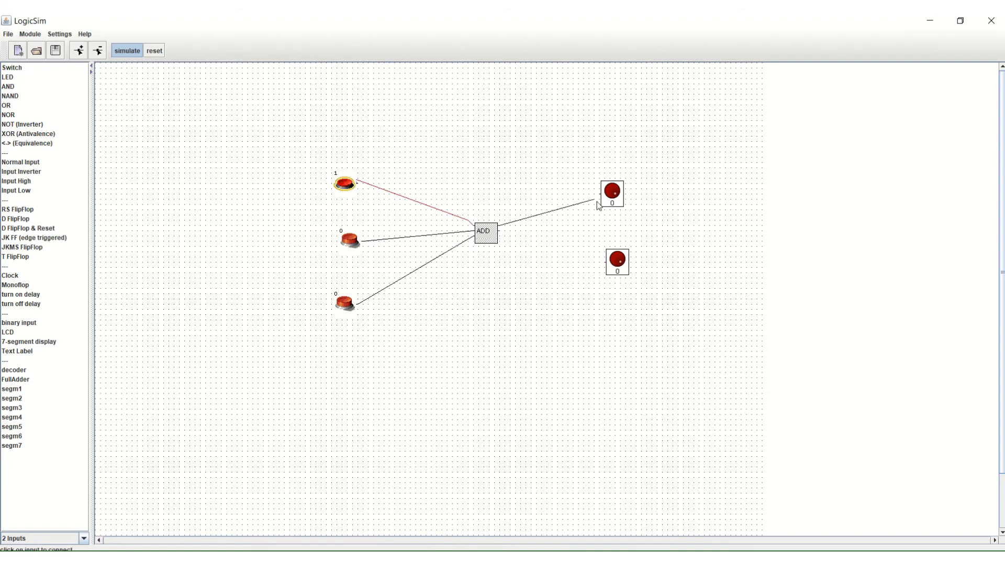
click(600, 197)
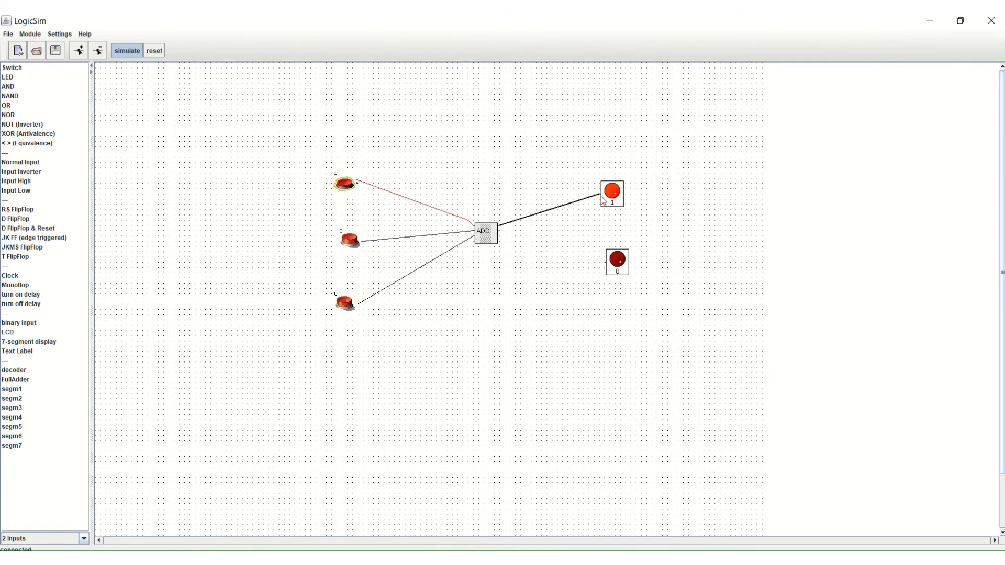
click(501, 235)
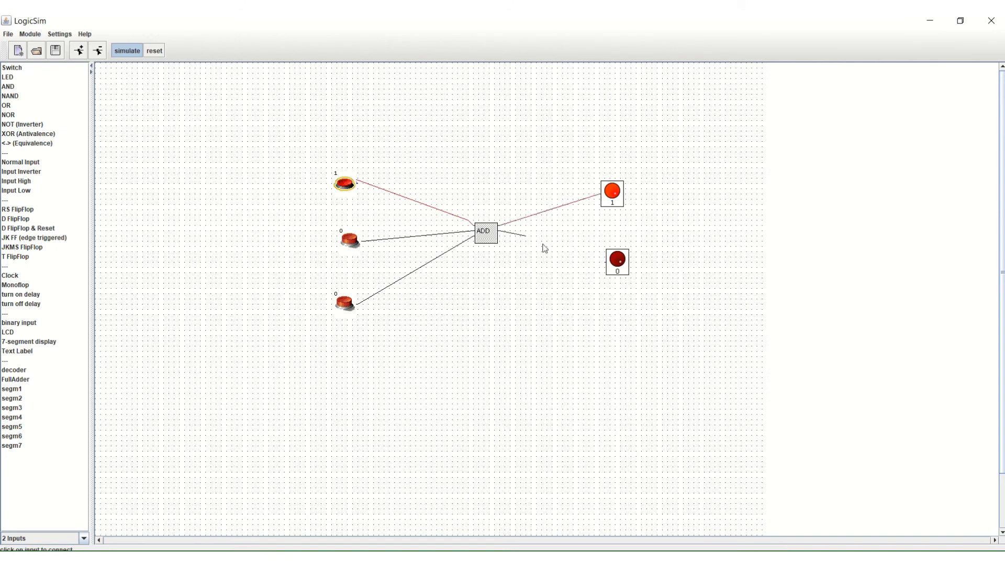
click(606, 267)
click(610, 270)
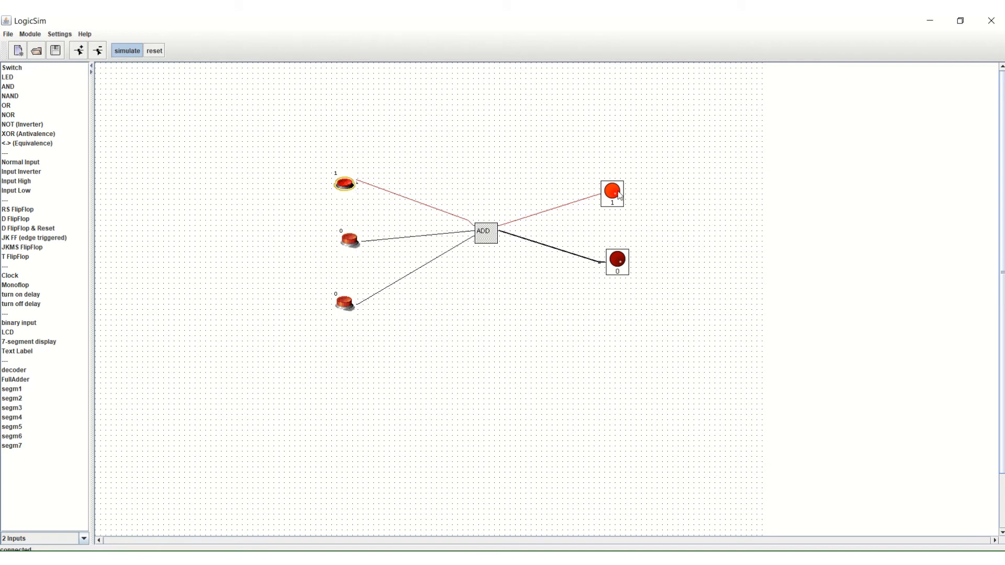
- Test the full adder by turning the top switch off, the middle and bottom switches on, and finally the top switch back on
click(345, 188)
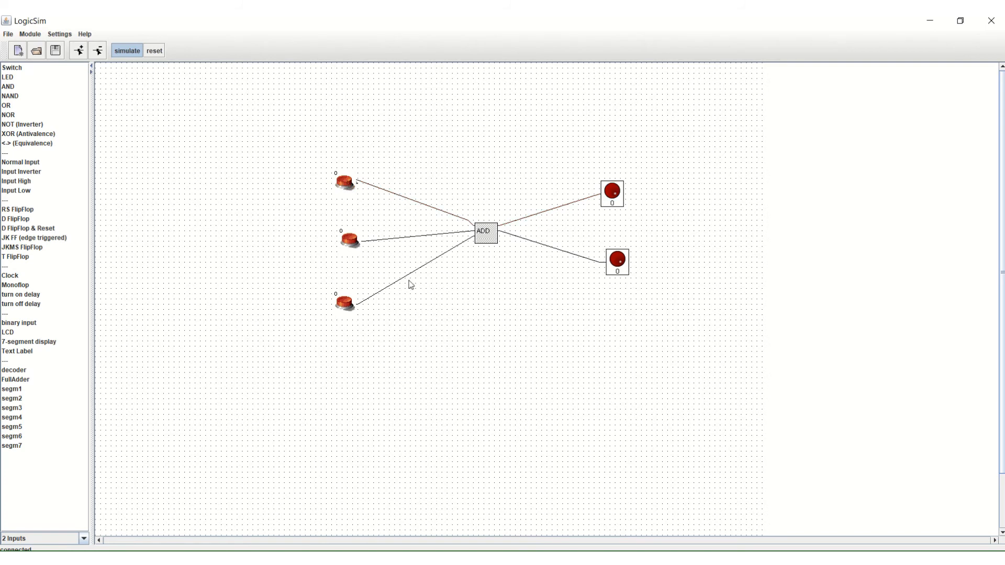
click(349, 242)
click(345, 305)
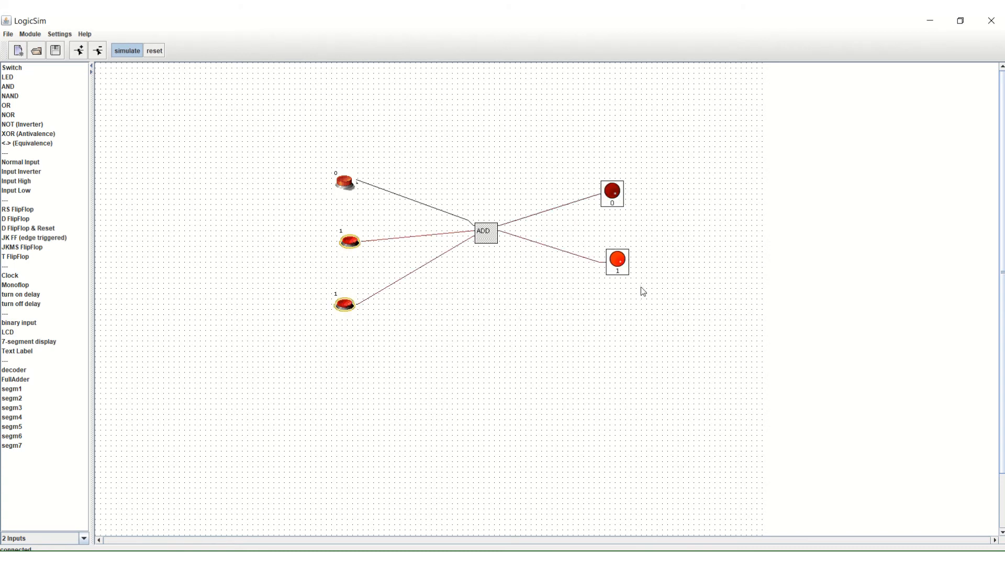
click(345, 184)
mouse_move(520, 18)
mouse_move(603, 20)
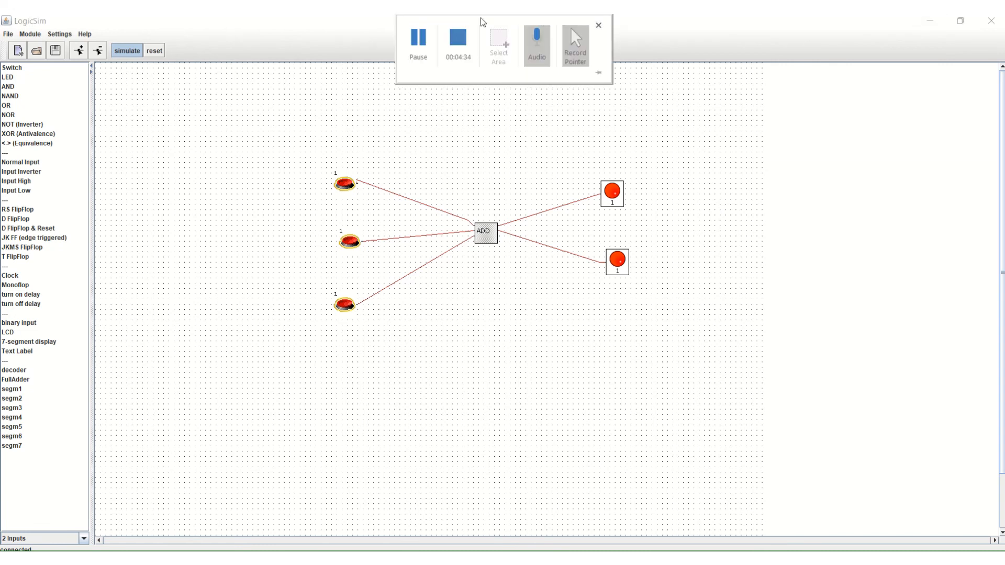